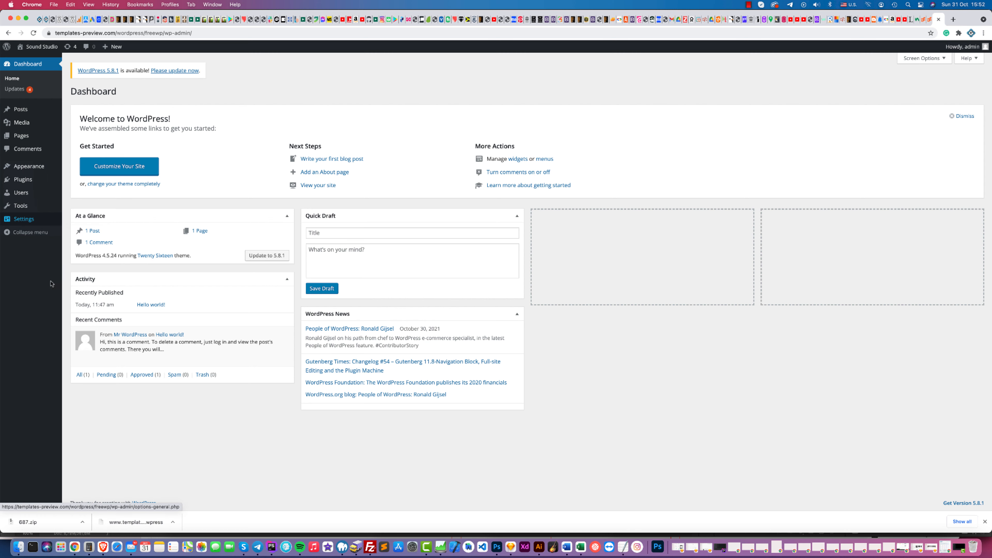
# Step: Update WordPress to version 5.8.1 and update the installed Akismet and Hello Dolly plugins
pyautogui.click(159, 73)
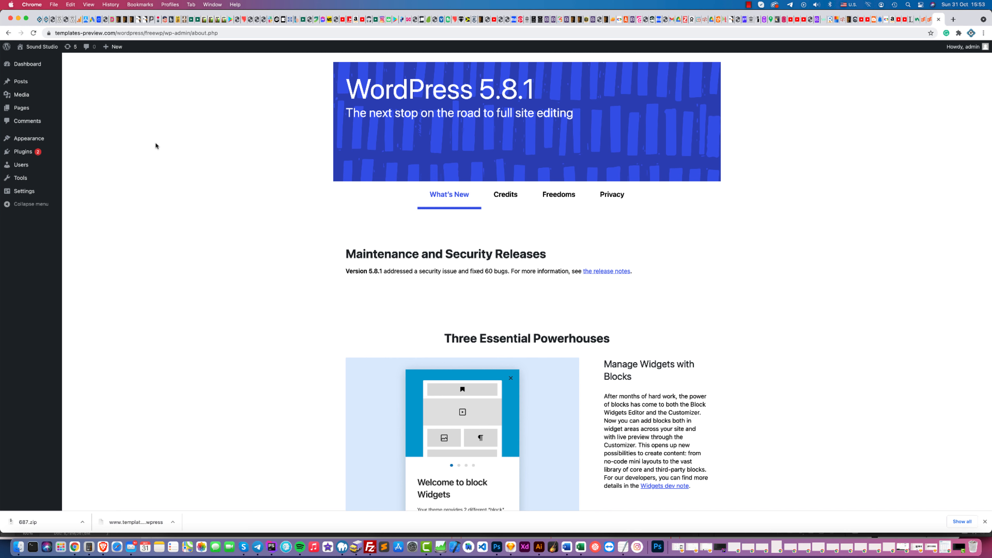
pyautogui.moveTo(20, 153)
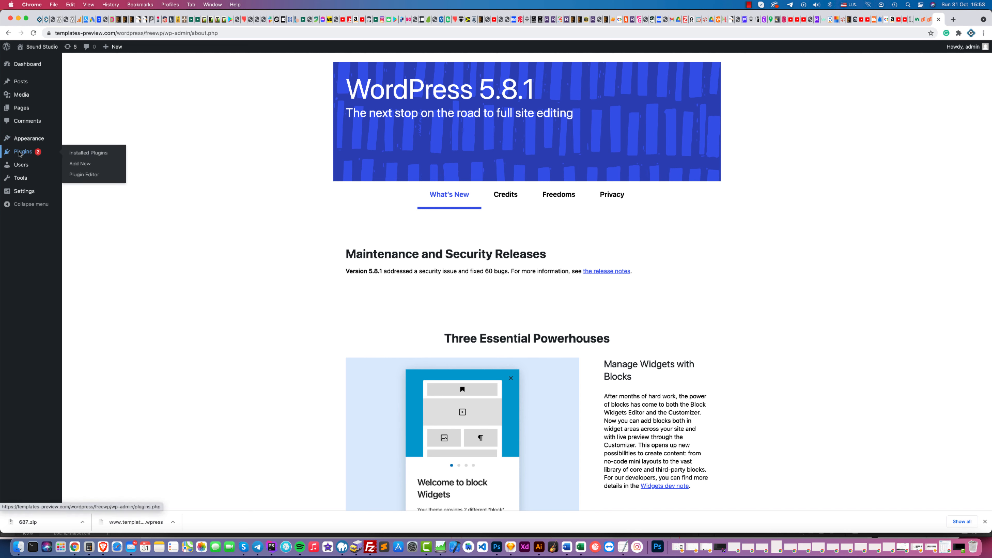
pyautogui.click(19, 153)
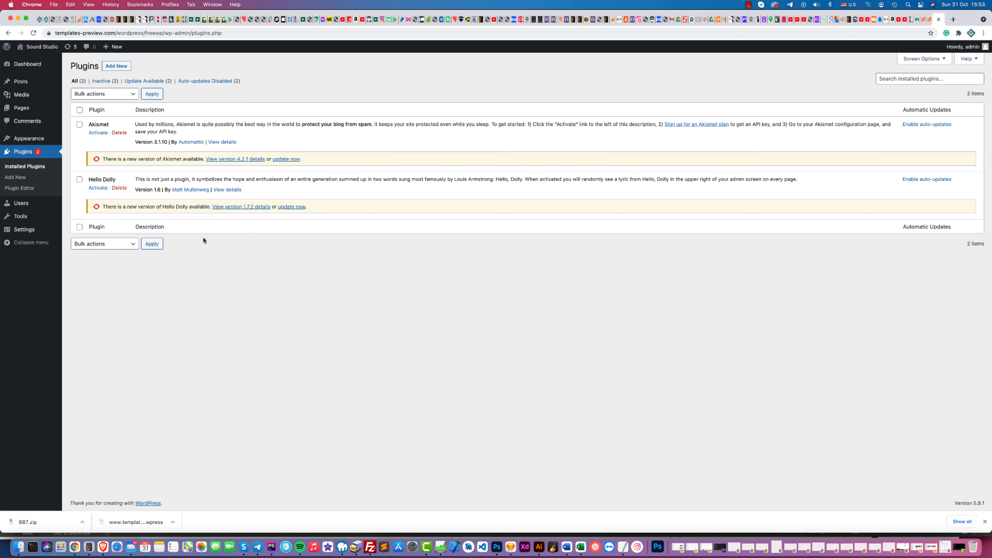
pyautogui.click(286, 159)
pyautogui.click(299, 207)
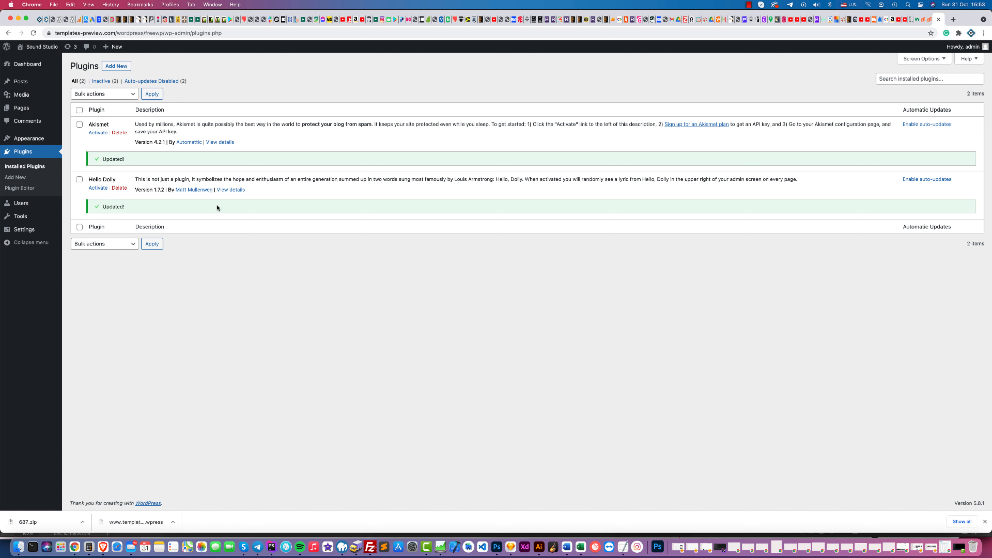
# Step: Search the plugin directory for "Classic Editor", and install and activate the Classic Editor plugin by WordPress Contributors
pyautogui.click(116, 67)
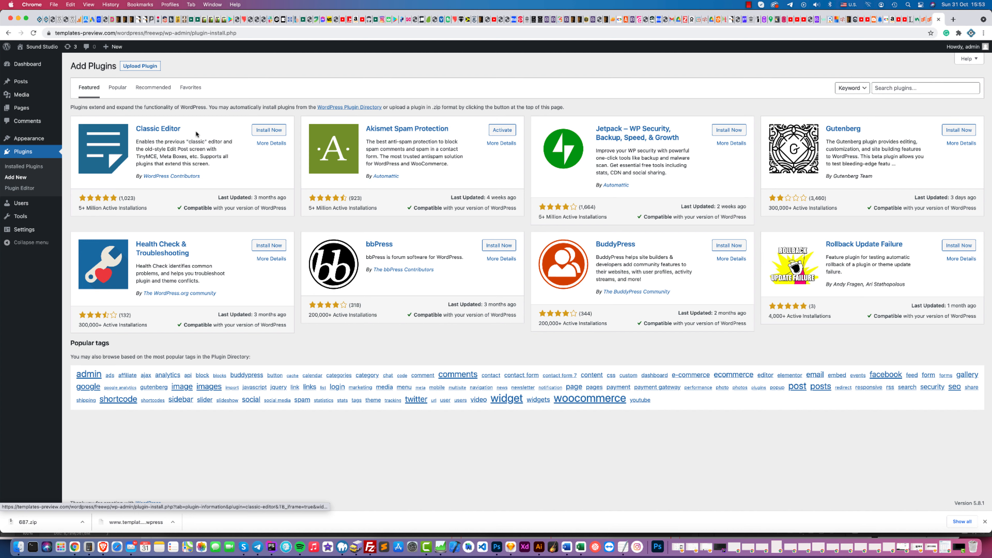
pyautogui.click(902, 89)
pyautogui.write('Classi')
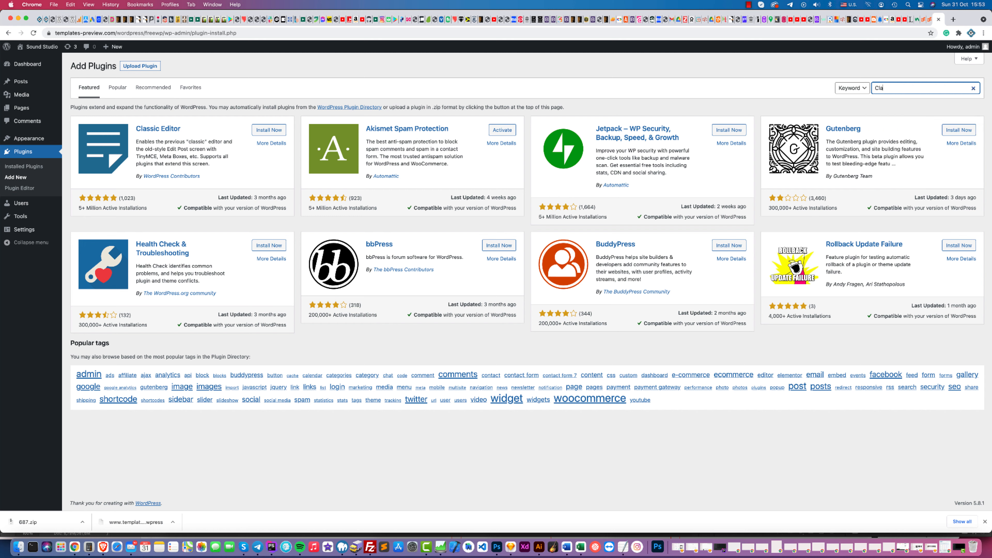
pyautogui.write('c Editor')
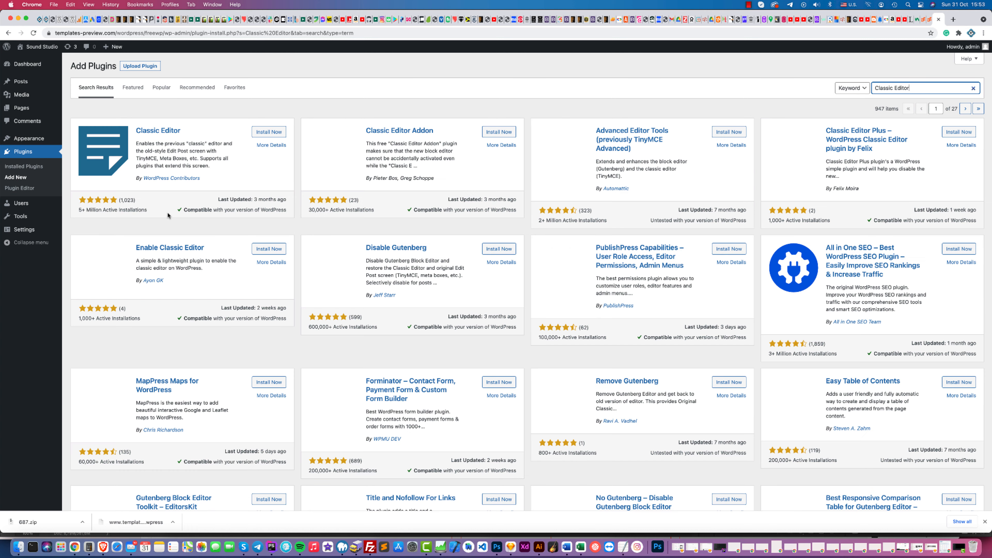
pyautogui.click(264, 133)
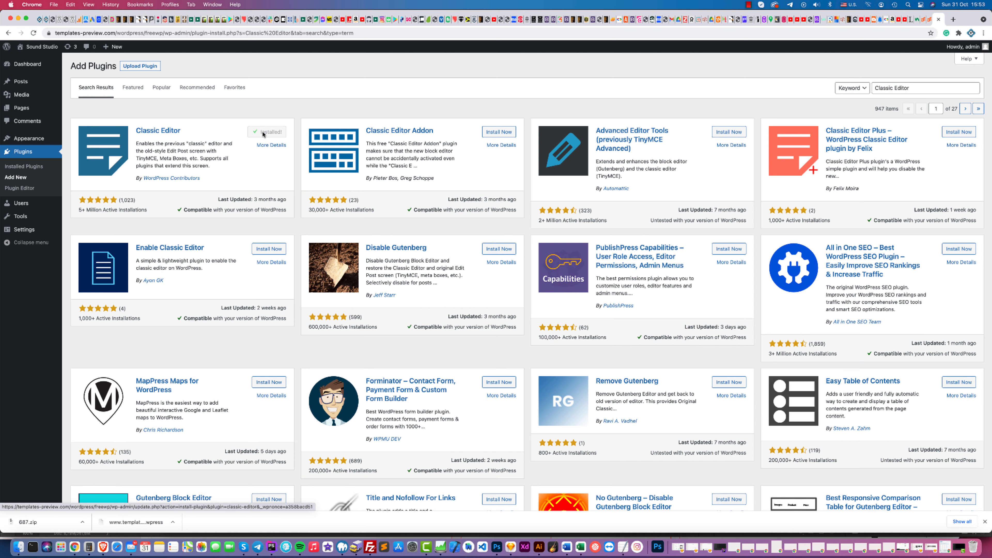
pyautogui.click(269, 133)
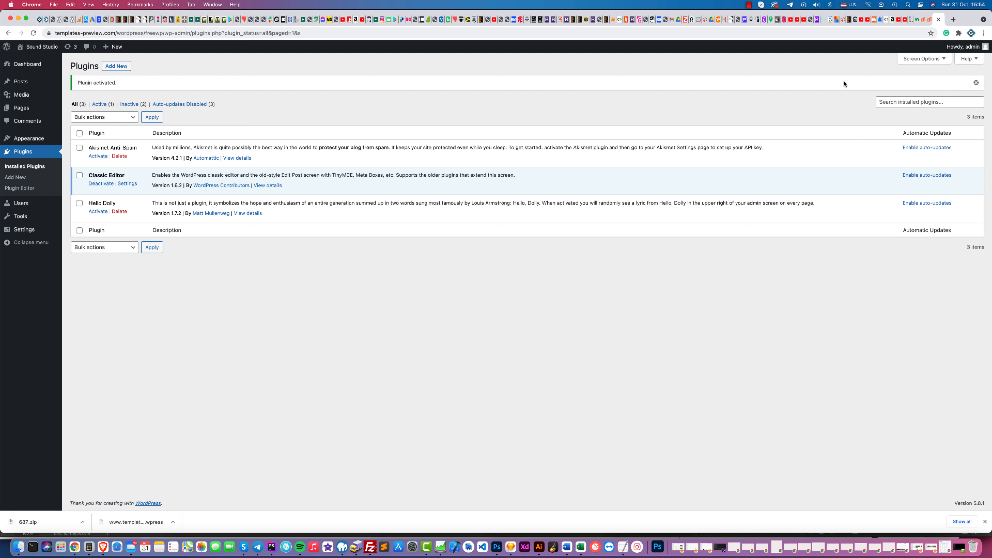
# Step: Search the installed plugins for "All in One Migration"
pyautogui.click(890, 102)
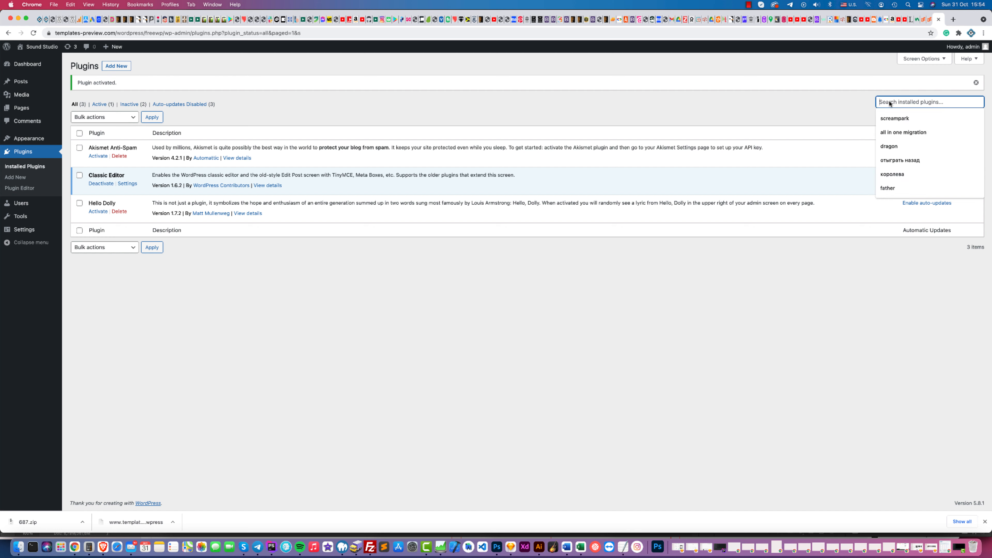
pyautogui.write('All')
pyautogui.press('Return')
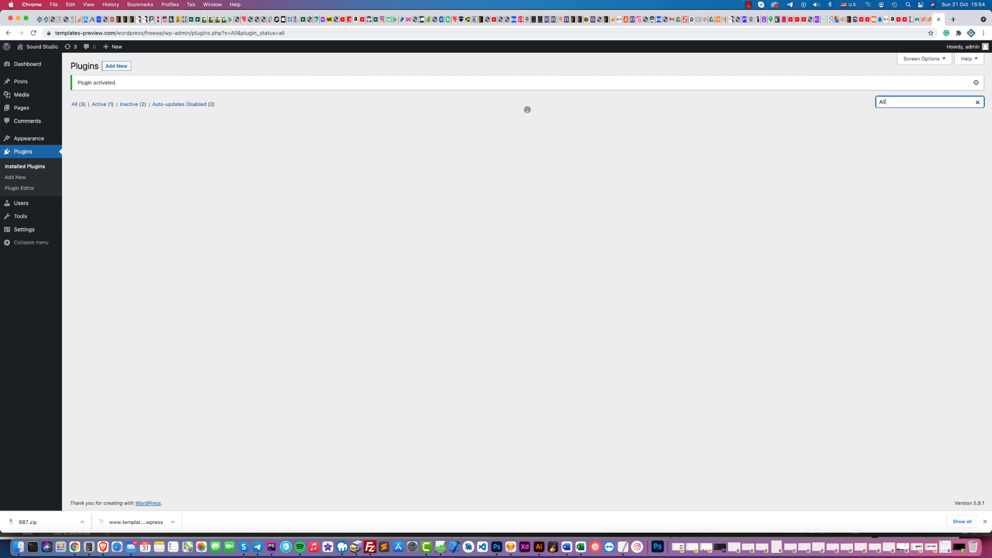
pyautogui.write('in One')
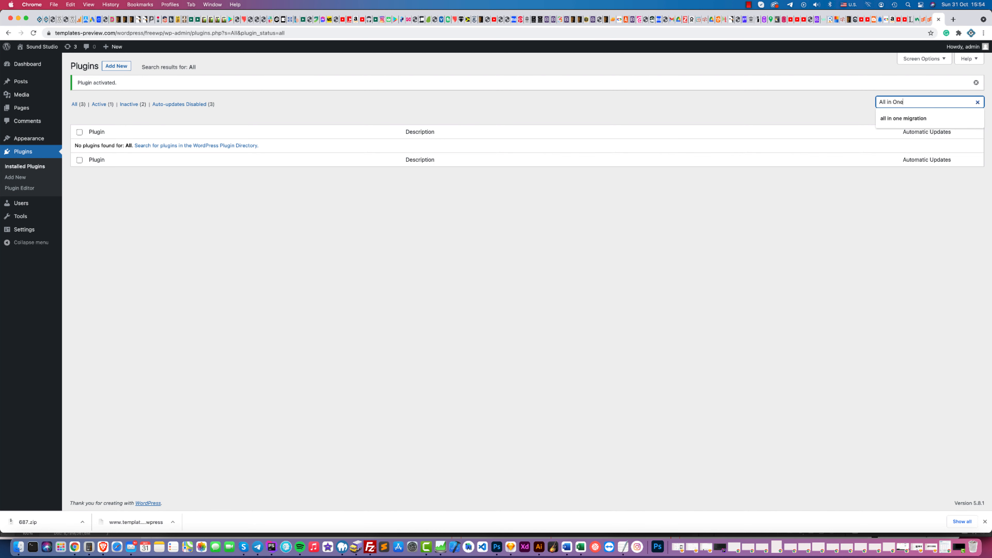
pyautogui.press('Return')
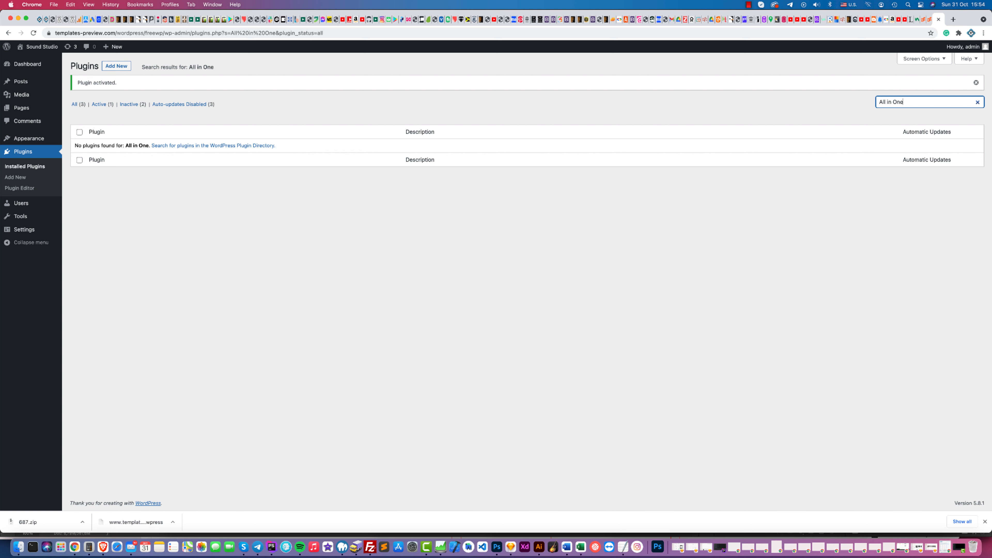
pyautogui.write('Migr')
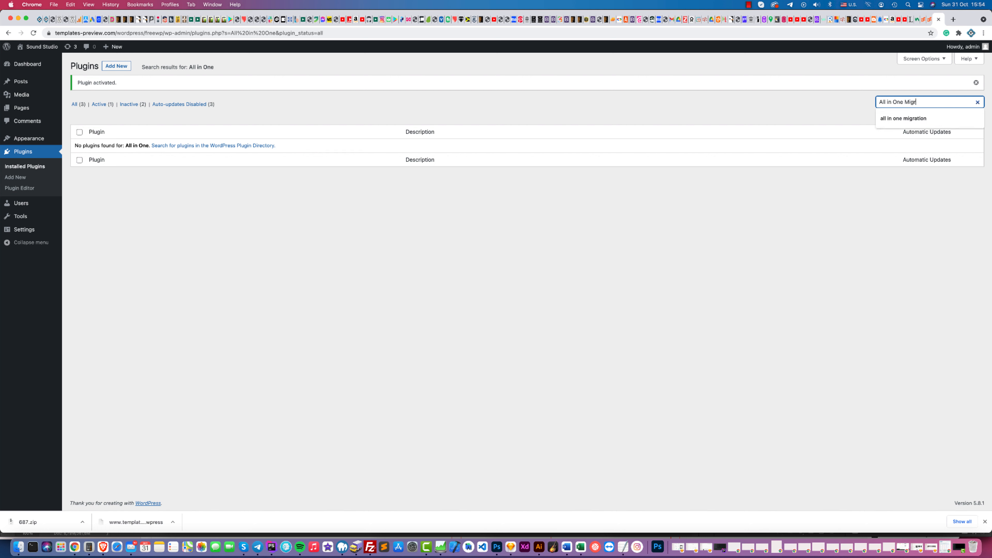
pyautogui.write('ation')
pyautogui.press('Return')
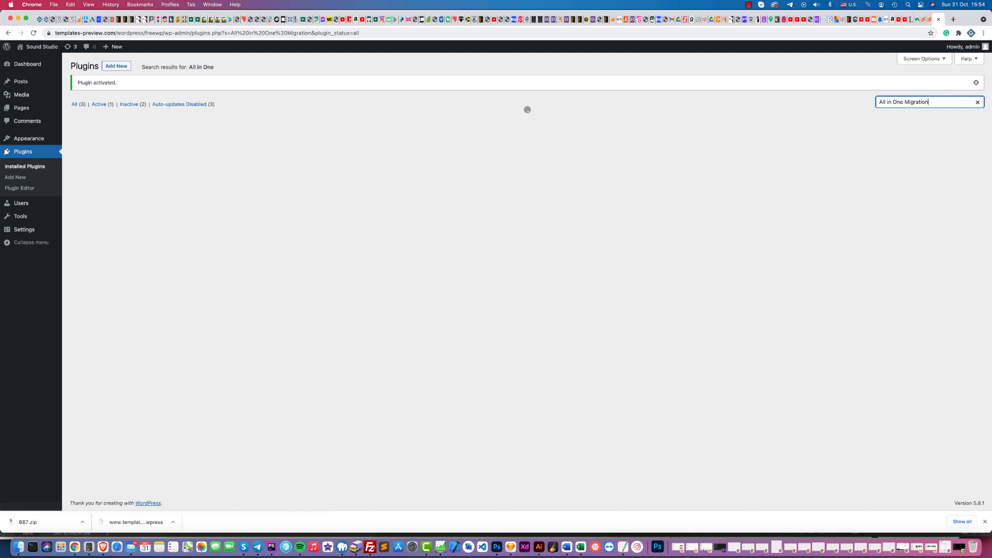
pyautogui.click(904, 103)
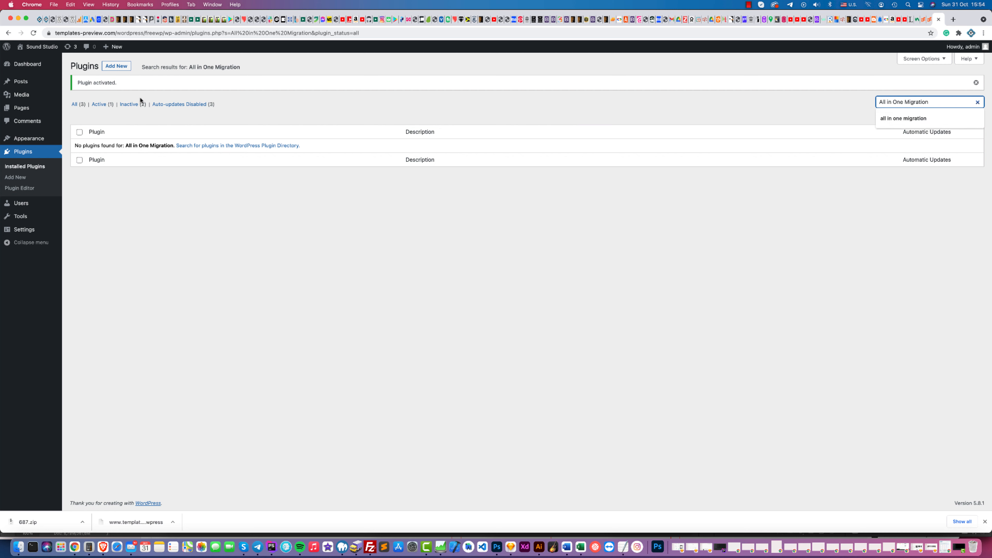
# Step: Find All-in-One WP Migration in the plugin directory by searching "All in One Migration", and install and activate it
pyautogui.click(111, 68)
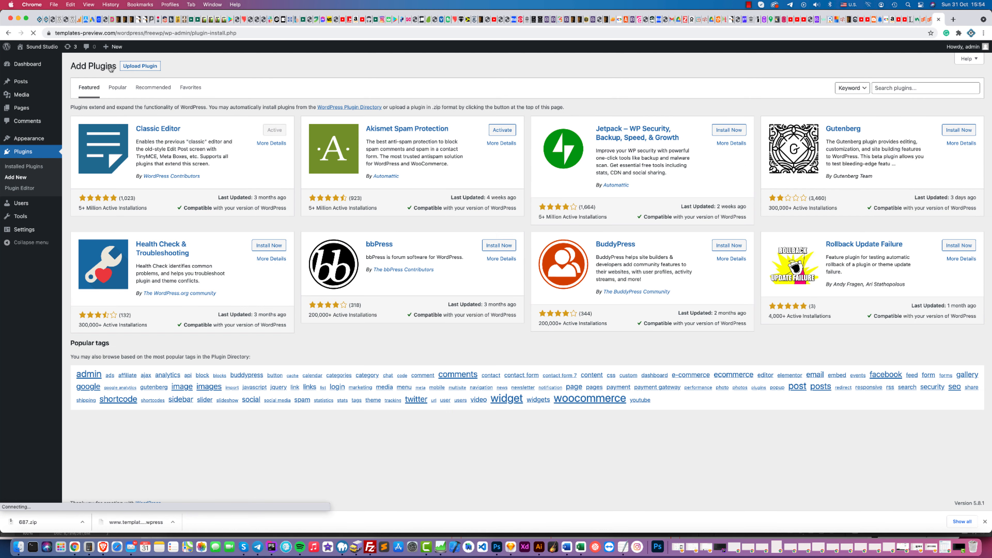
pyautogui.click(882, 89)
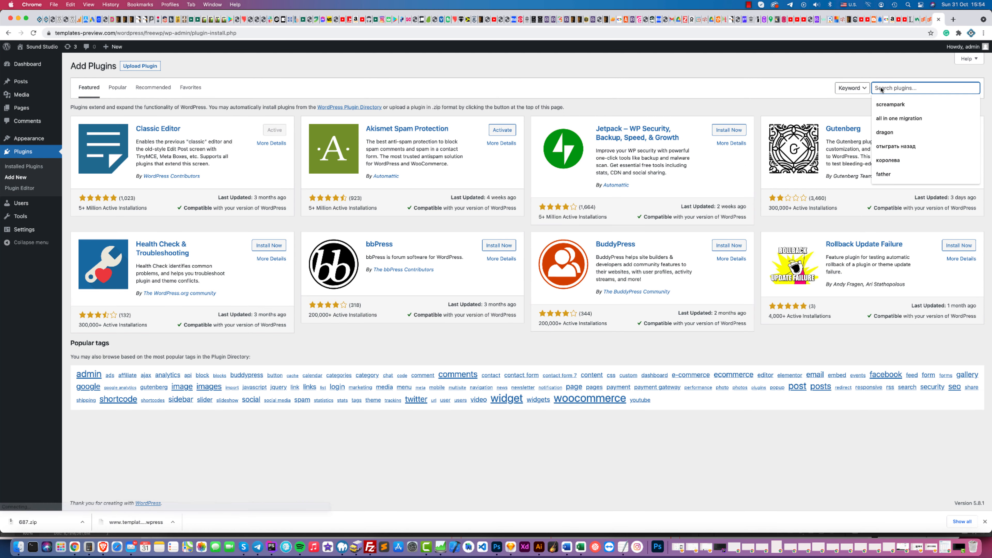
pyautogui.write('All in On')
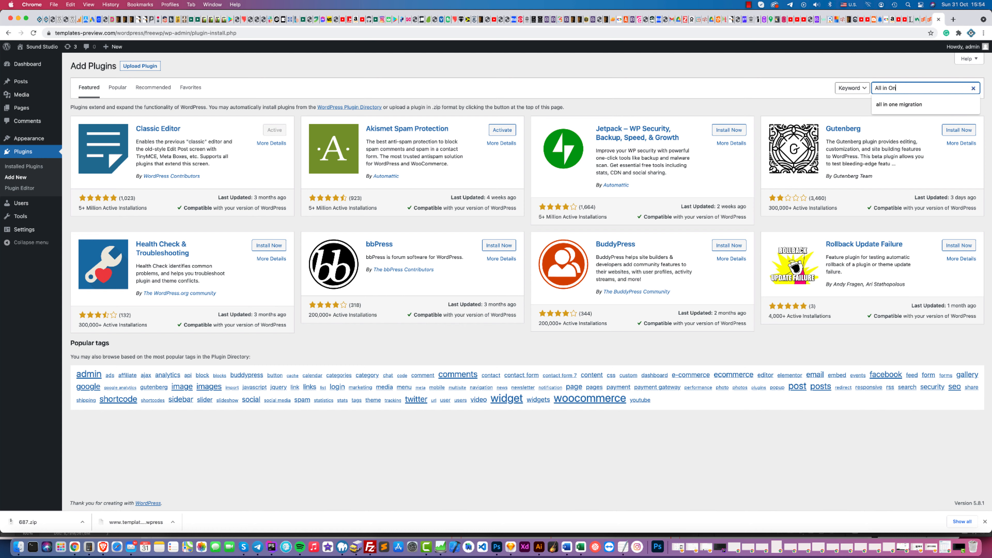
pyautogui.write('e Migration')
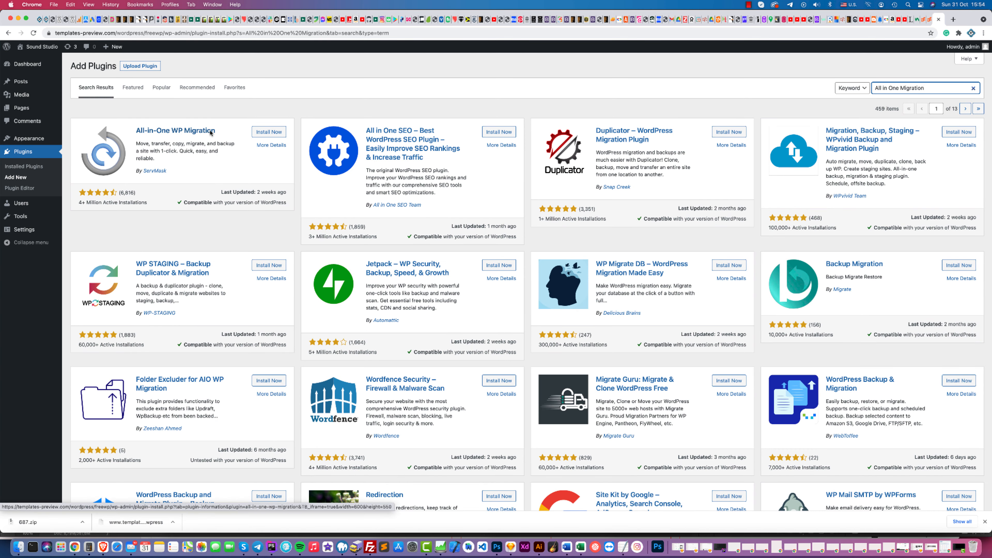
pyautogui.click(268, 132)
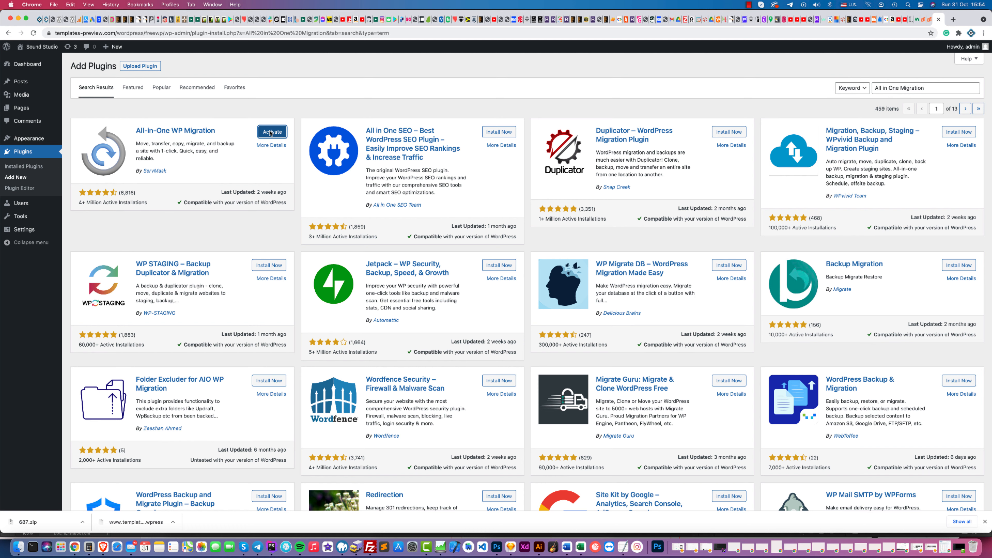
pyautogui.click(270, 133)
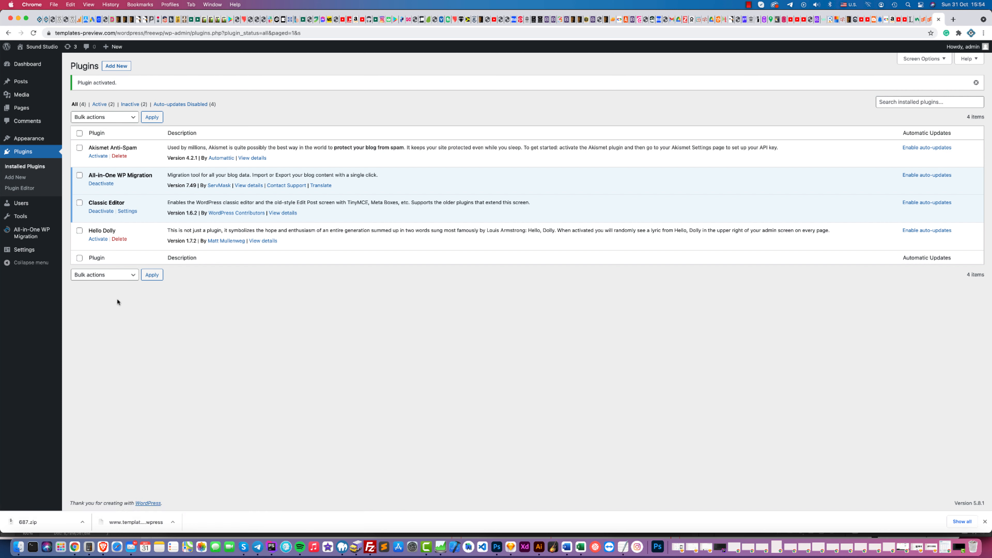
# Step: Open the All-in-One WP Migration site import page and check the maximum upload file size
pyautogui.moveTo(12, 234)
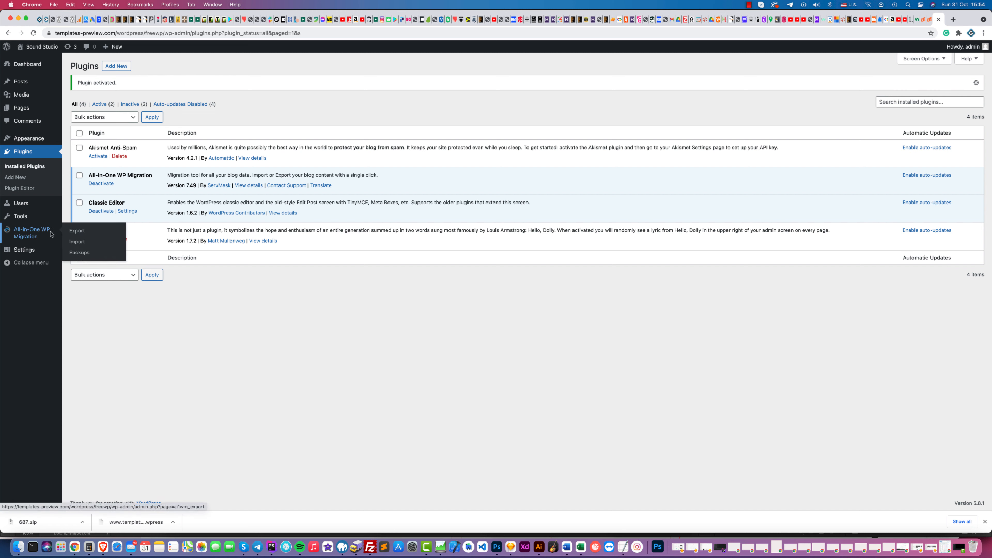
pyautogui.click(73, 243)
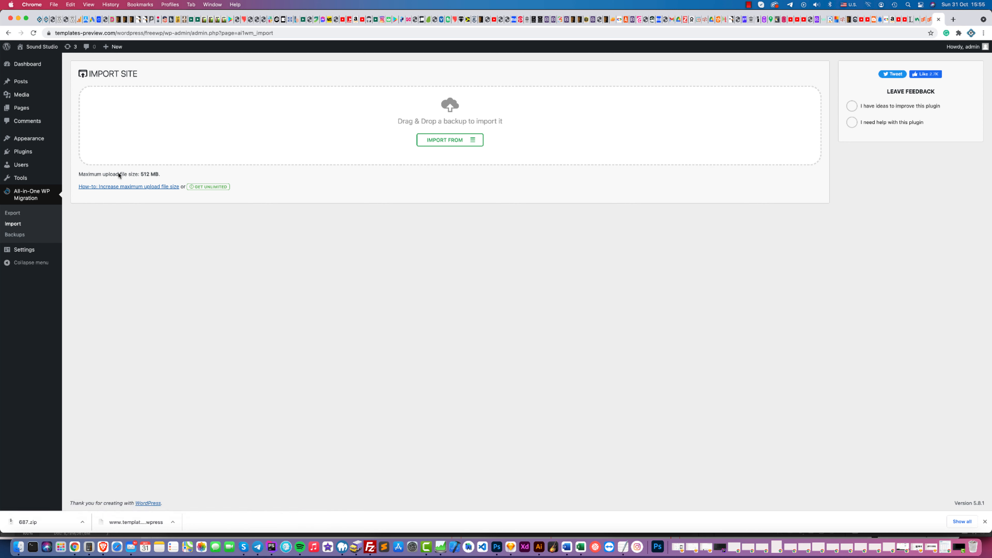
pyautogui.moveTo(141, 176); pyautogui.dragTo(153, 176)
pyautogui.click(146, 175)
# Step: Start a site import from a file and browse to the sound-studio-free folder inside DOWNLOADS
pyautogui.click(472, 141)
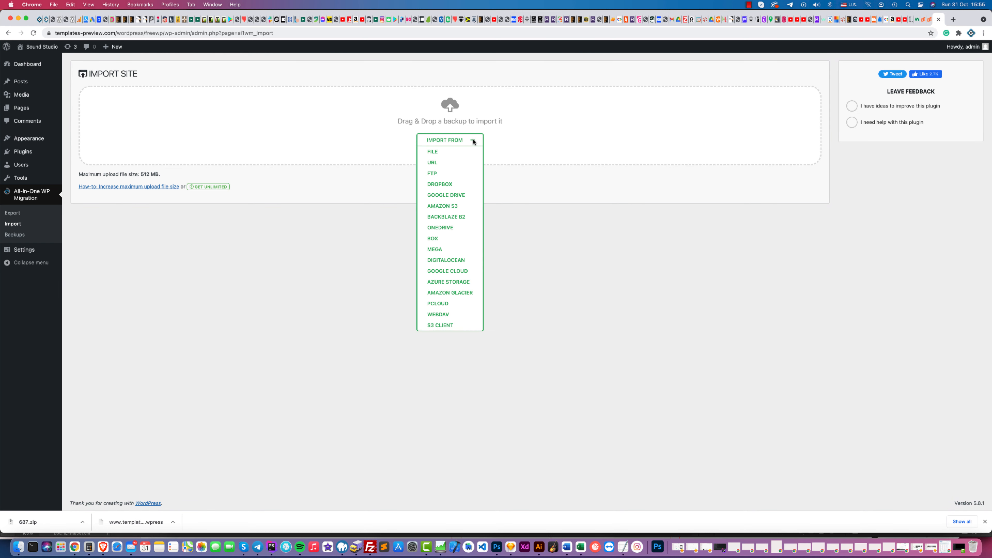
pyautogui.click(433, 153)
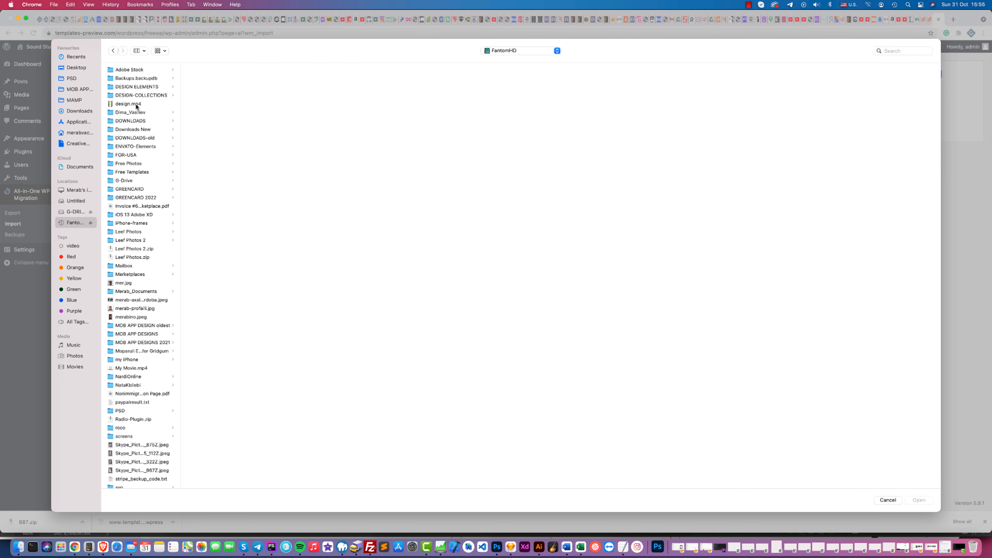
pyautogui.click(125, 122)
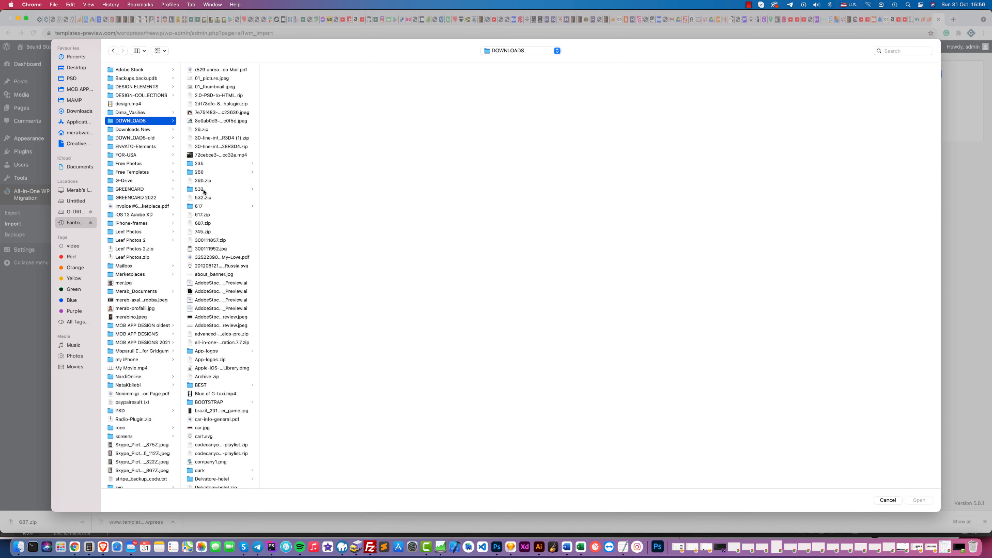
pyautogui.scroll(-3, 219, 268)
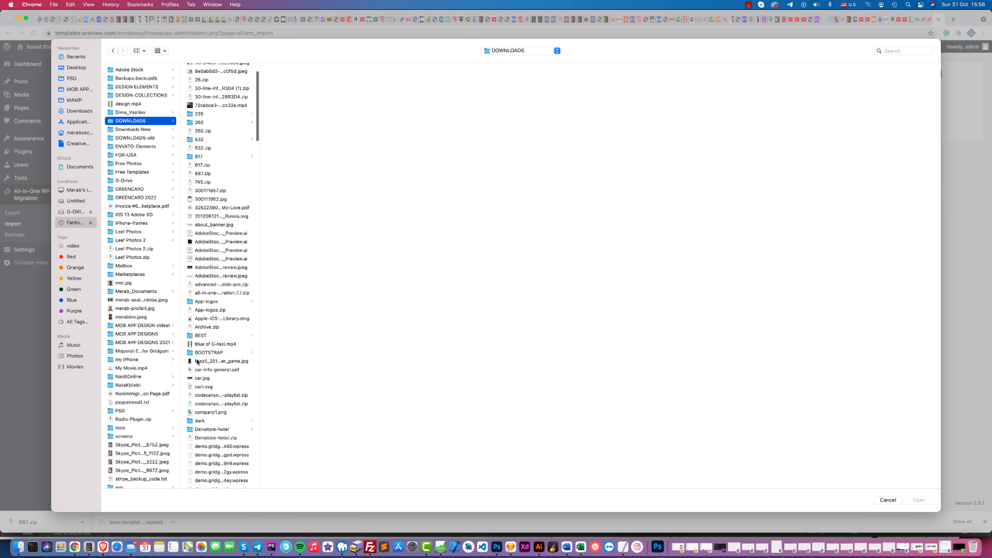
pyautogui.scroll(-5, 202, 324)
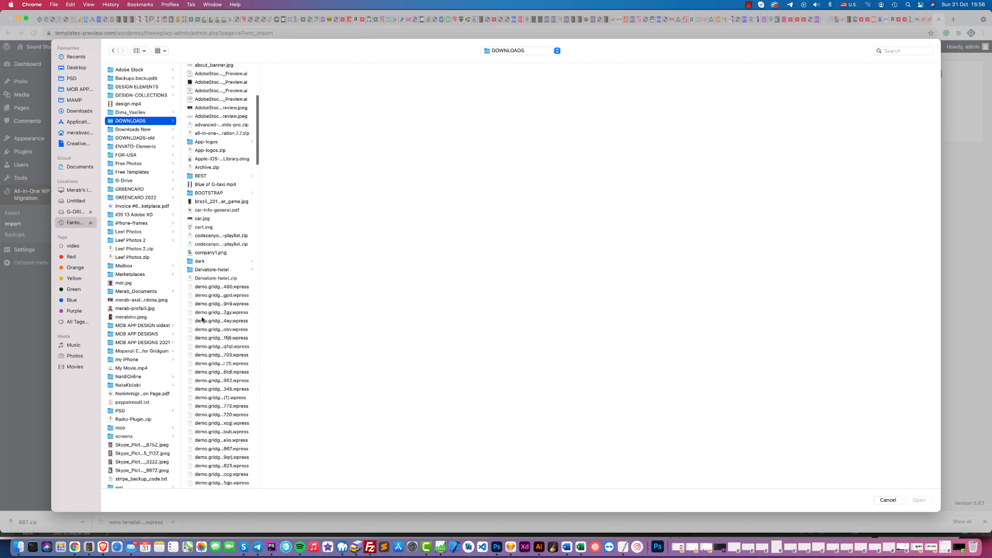
pyautogui.scroll(-10, 202, 320)
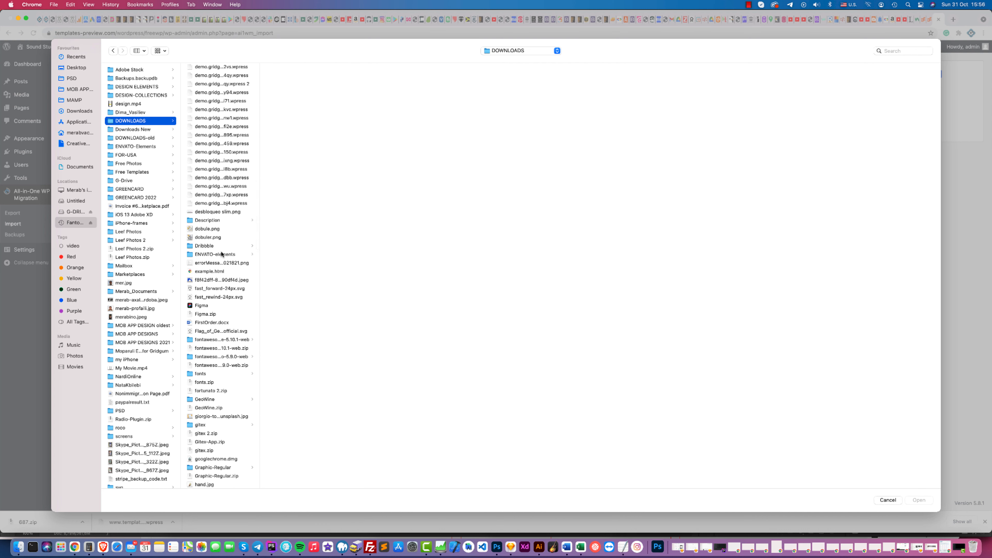
pyautogui.scroll(-10, 222, 254)
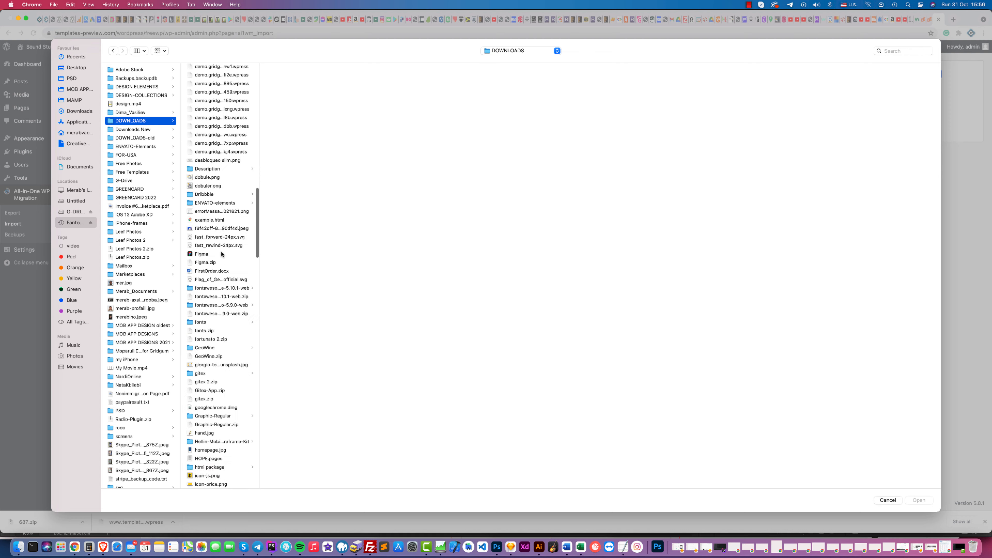
pyautogui.scroll(-8, 222, 254)
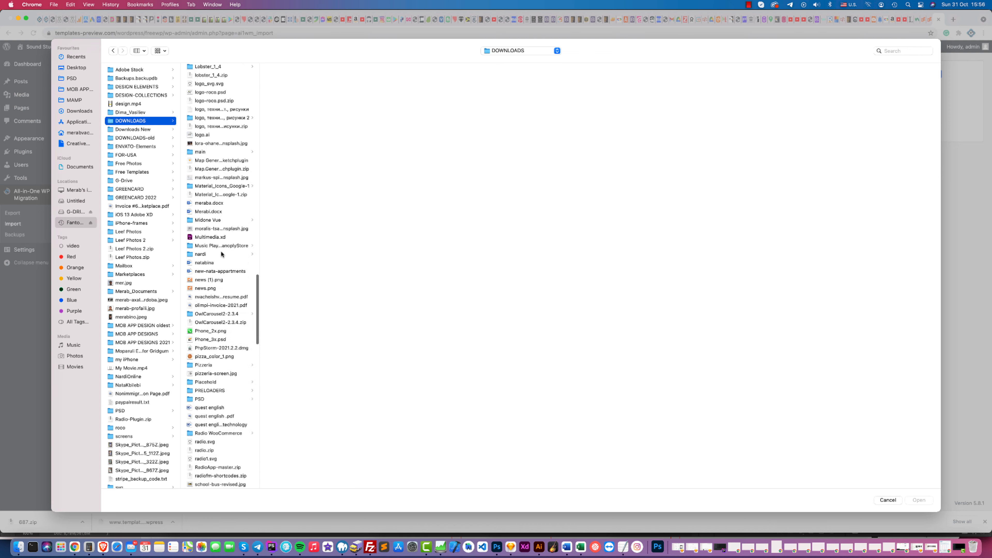
pyautogui.scroll(-6, 217, 404)
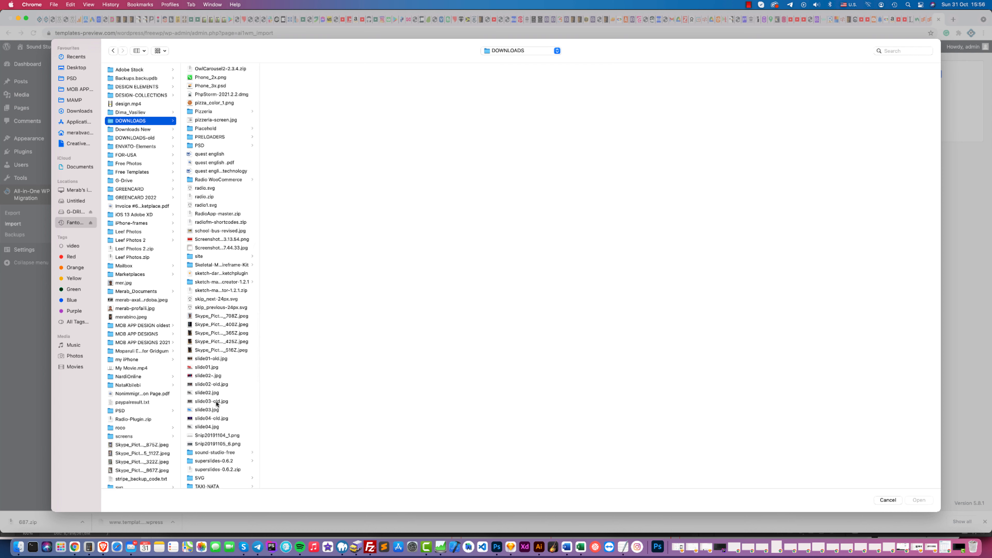
pyautogui.scroll(-2, 222, 442)
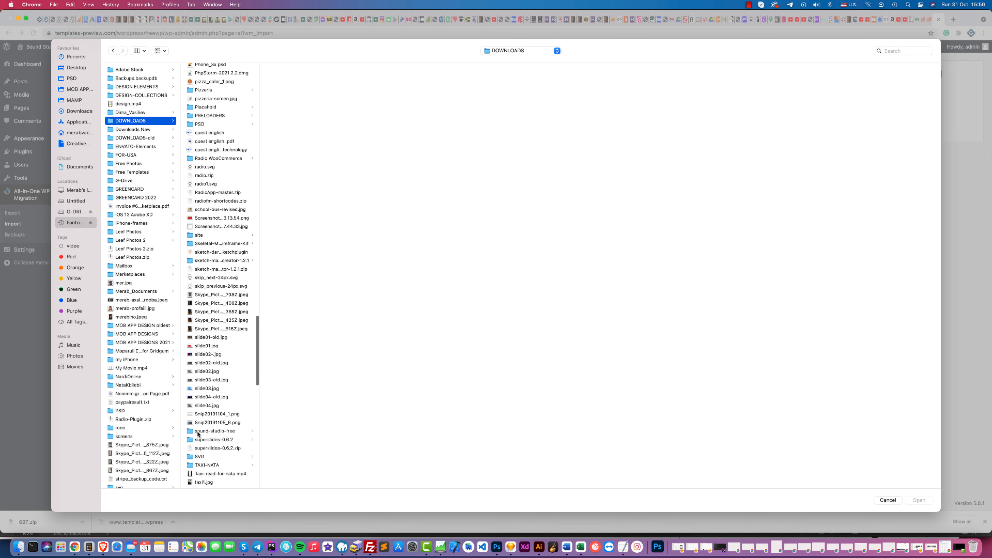
pyautogui.click(209, 431)
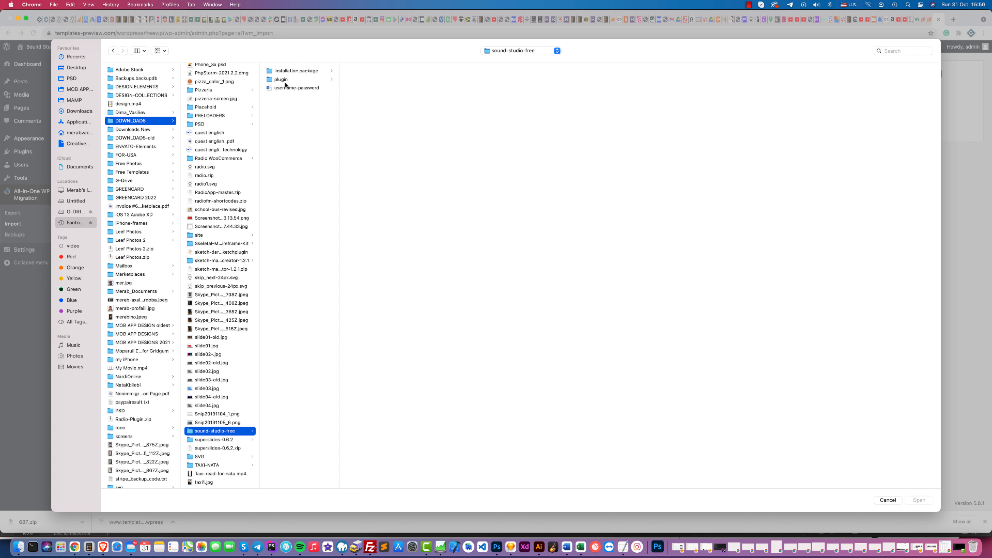
# Step: Import wpimport.wpress from the installation package's import folder and proceed with overwriting the website
pyautogui.click(288, 70)
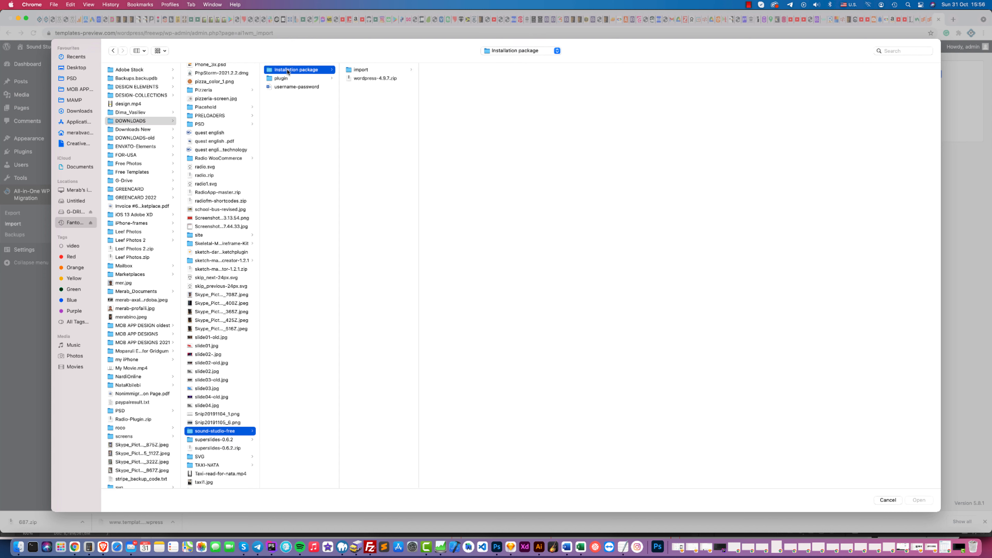
pyautogui.click(358, 72)
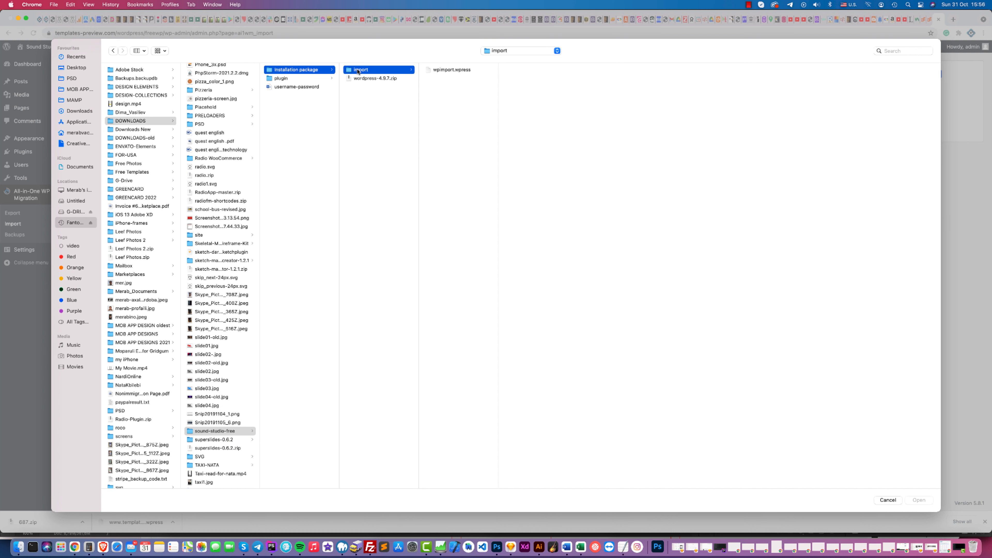
pyautogui.click(444, 71)
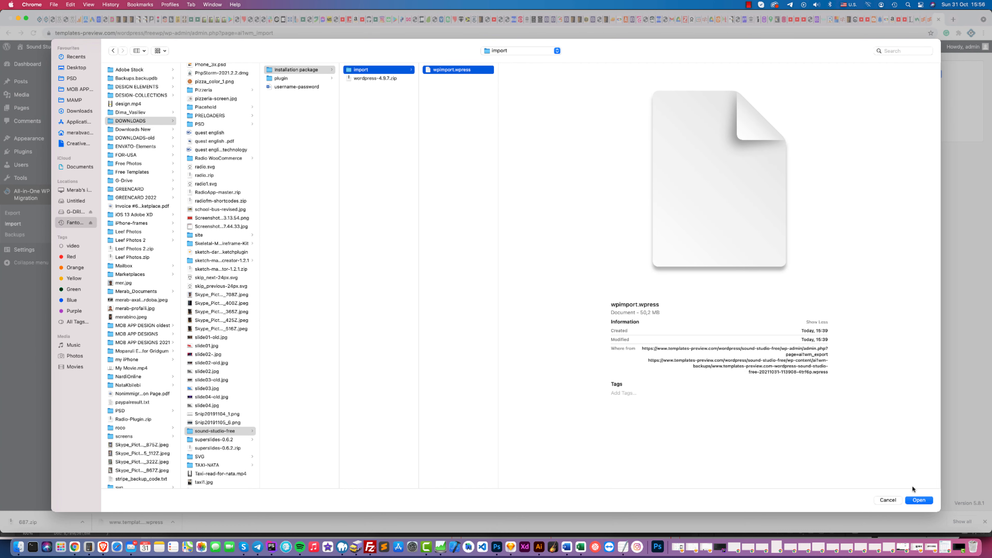
pyautogui.click(918, 500)
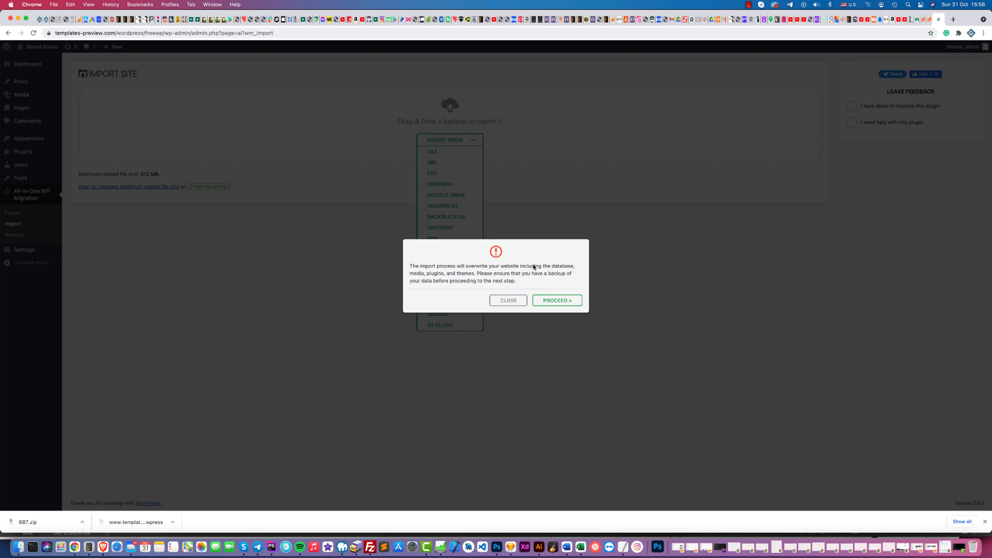
pyautogui.click(555, 300)
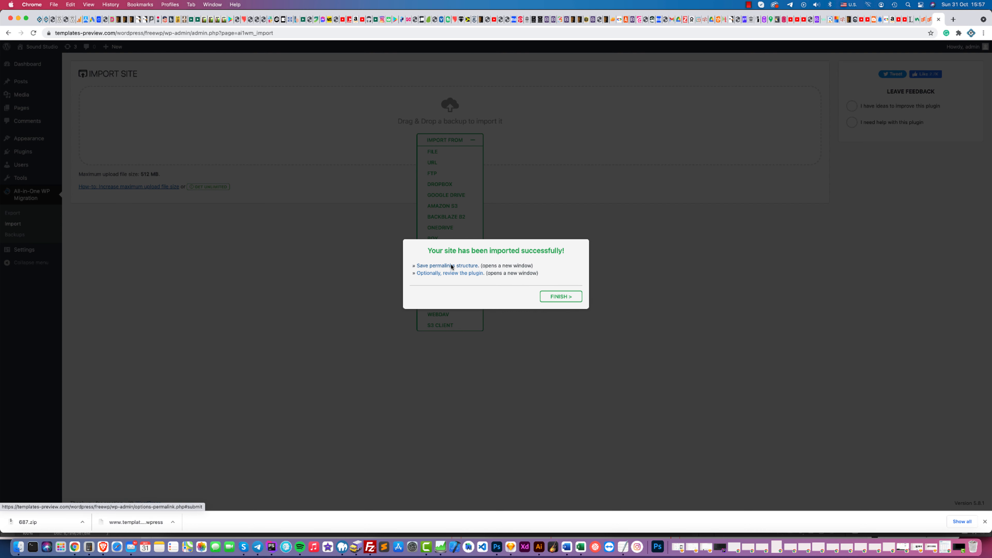
# Step: Open the permalink settings from the finished import, choose the Post name structure, and save the changes twice
pyautogui.click(461, 266)
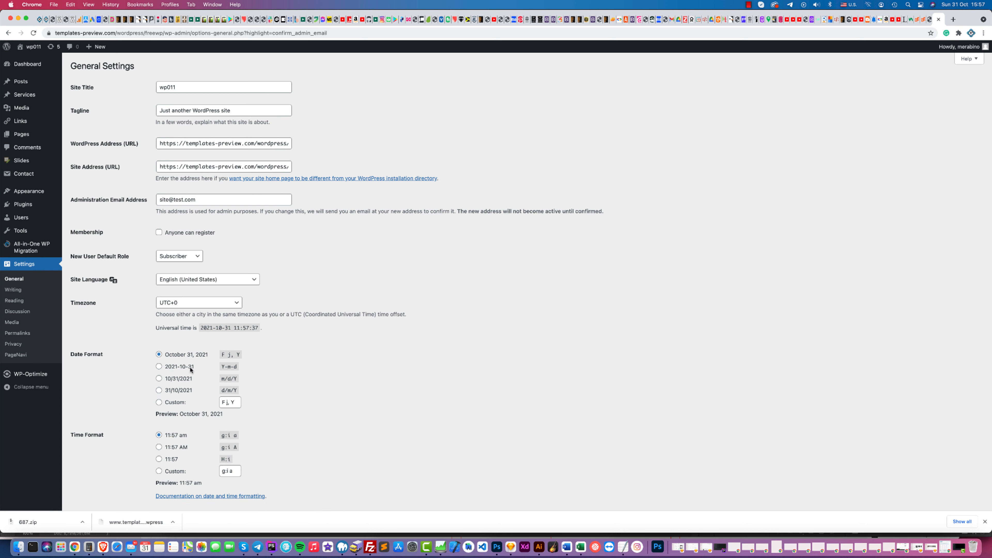
pyautogui.click(18, 333)
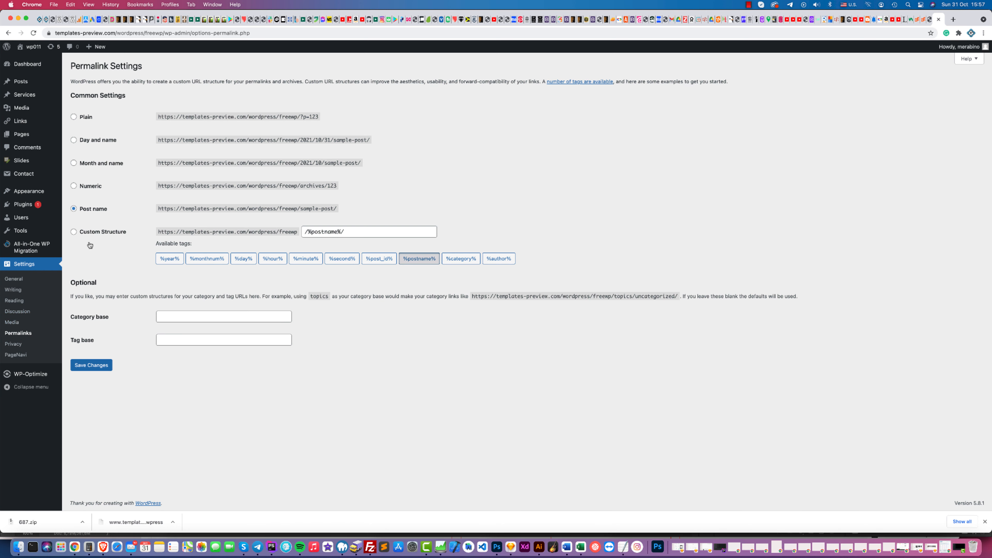
pyautogui.click(74, 209)
pyautogui.click(109, 368)
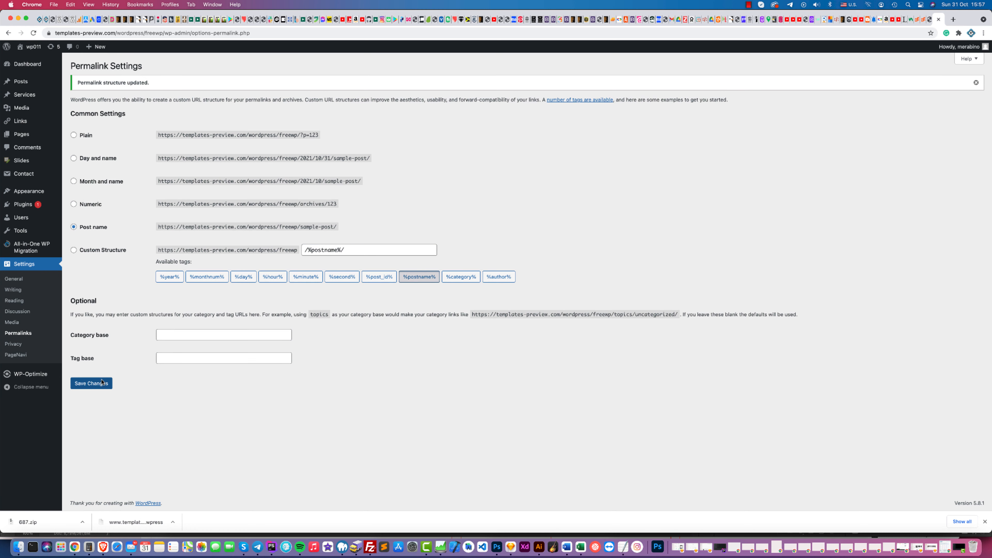
pyautogui.click(90, 384)
# Step: Visit the imported site's front end and check the home, Who We Are, Services and Blog pages
pyautogui.moveTo(31, 46)
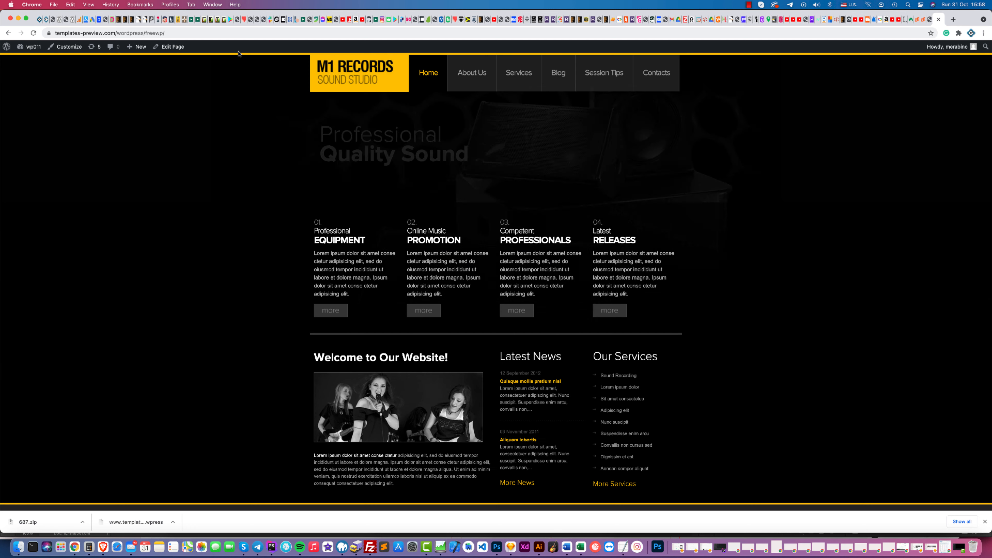
pyautogui.moveTo(472, 74)
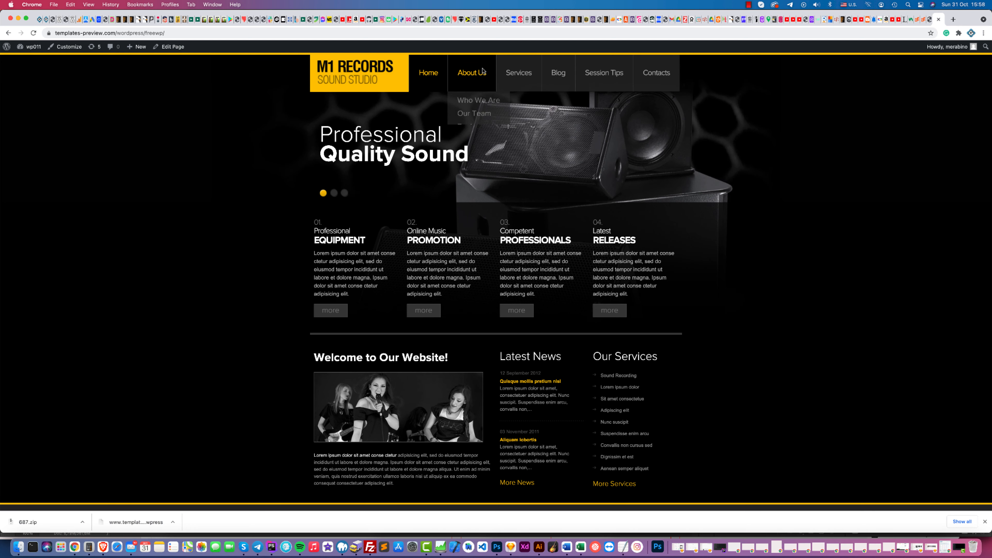
pyautogui.click(470, 105)
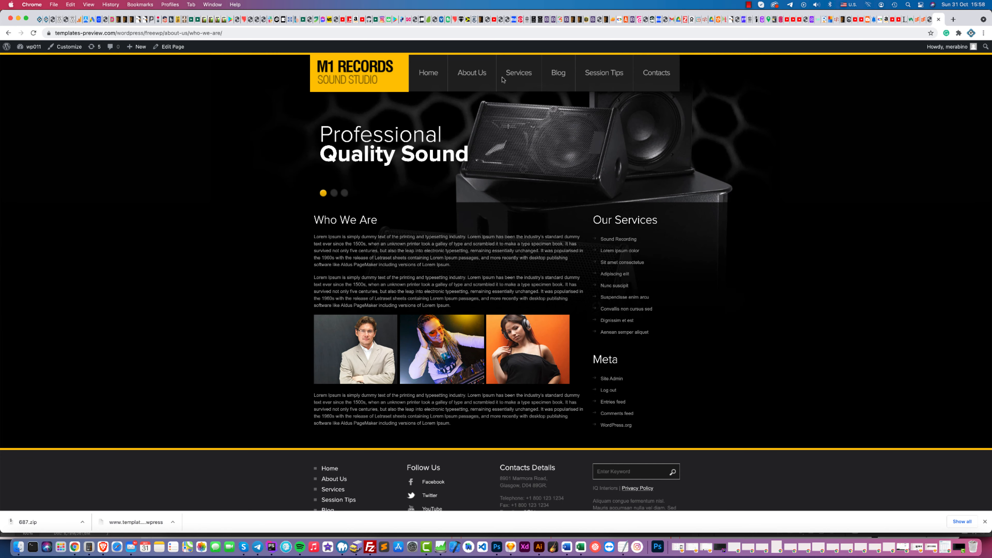
pyautogui.click(525, 78)
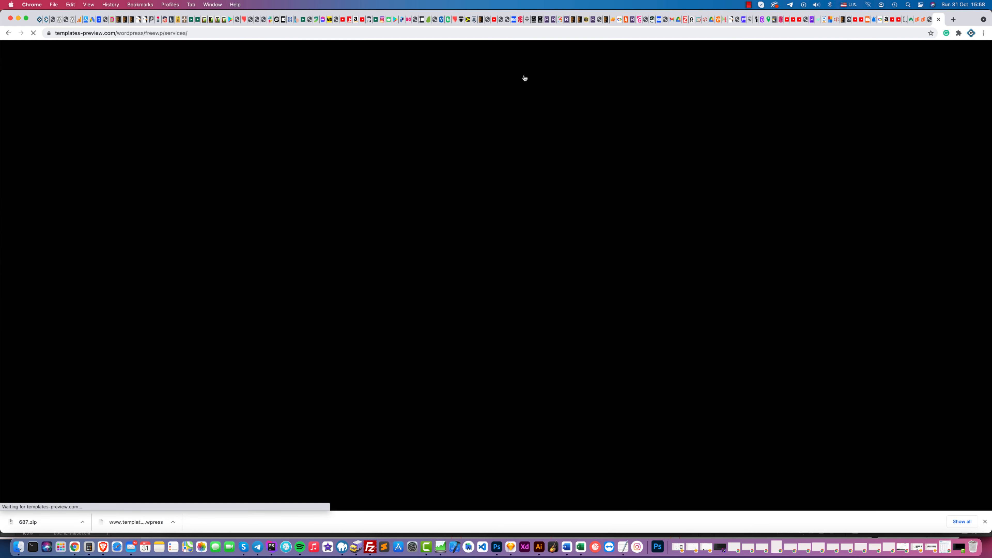
pyautogui.scroll(-4, 522, 155)
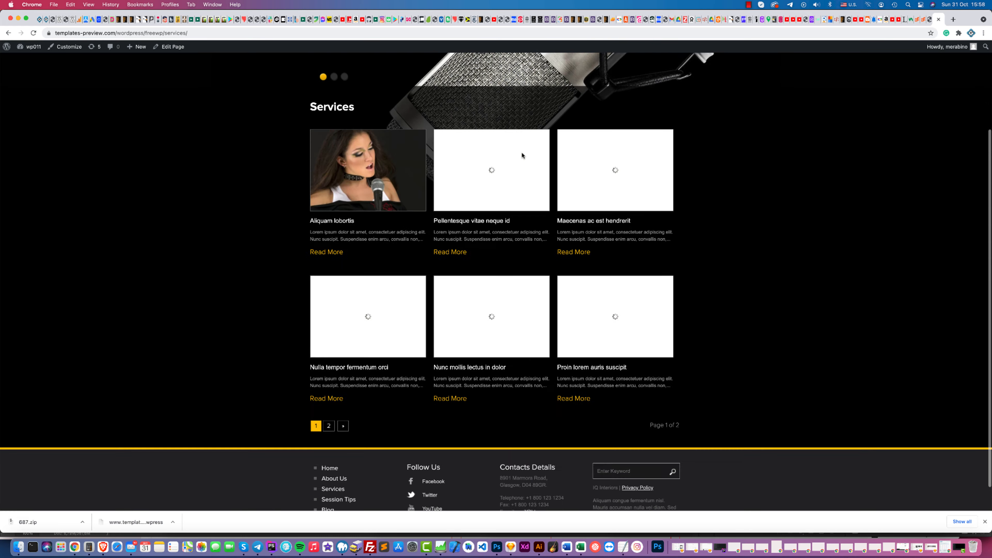
pyautogui.scroll(5, 523, 156)
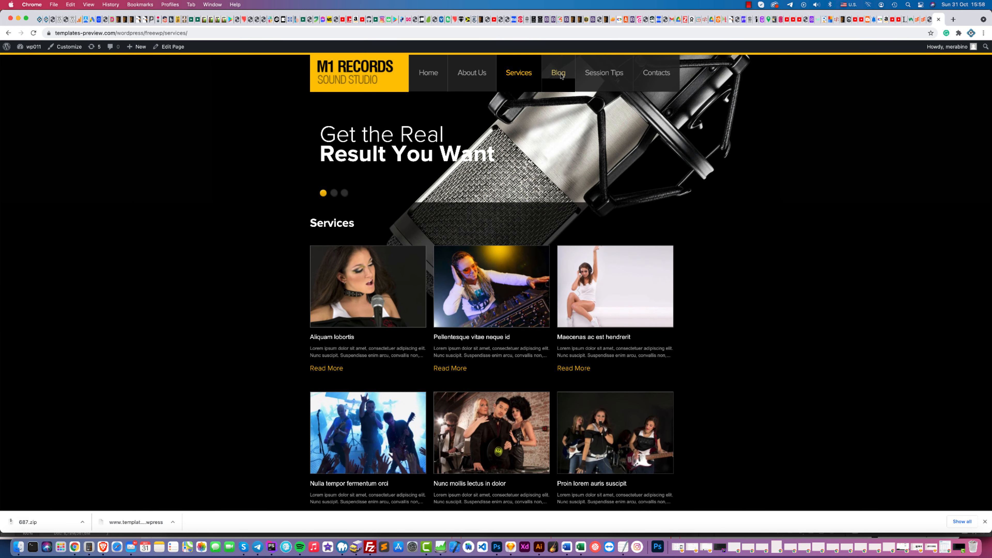
pyautogui.click(562, 77)
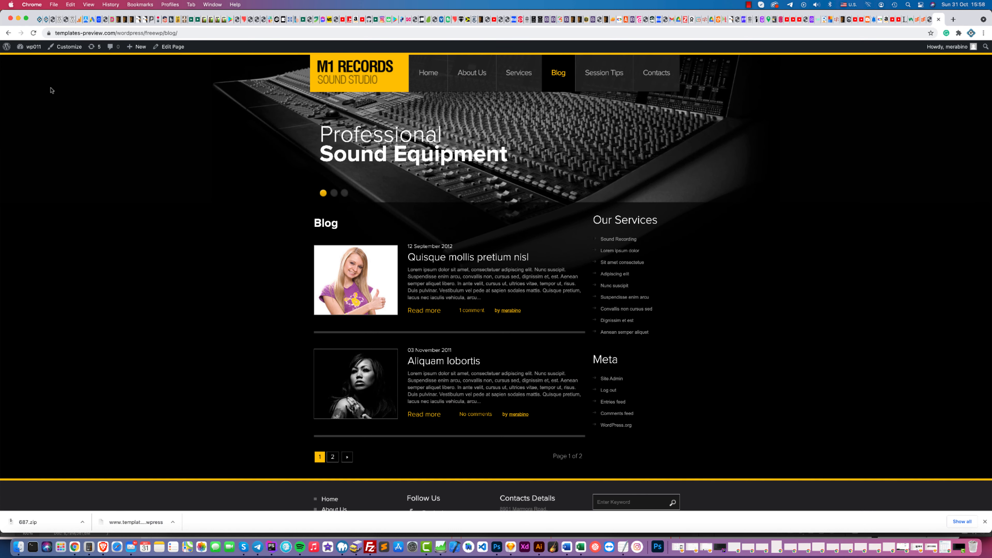
pyautogui.moveTo(953, 48)
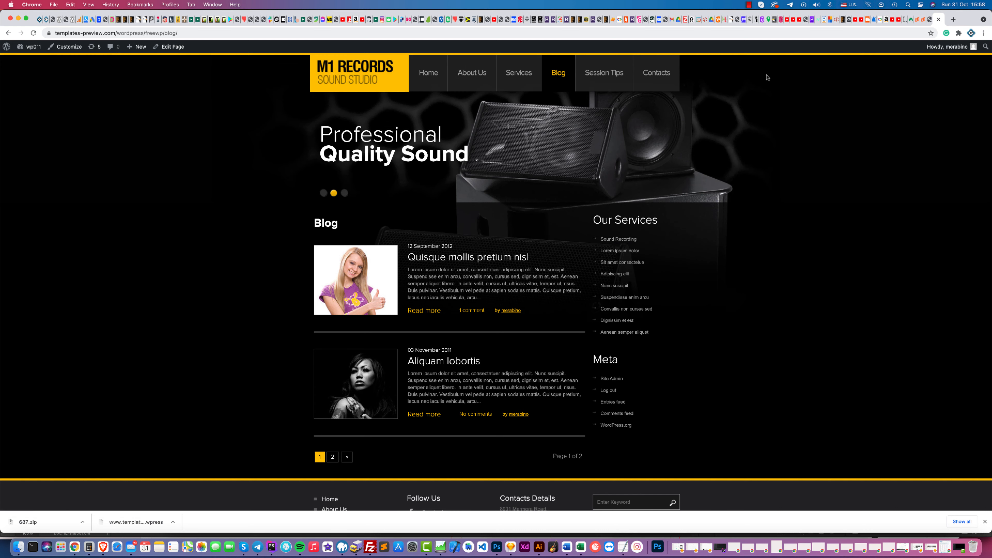
pyautogui.click(749, 6)
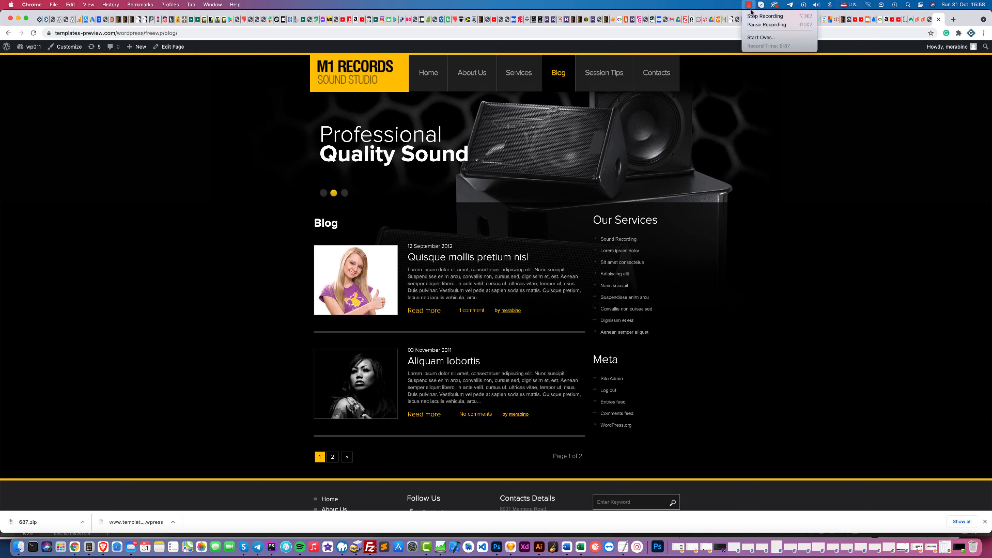